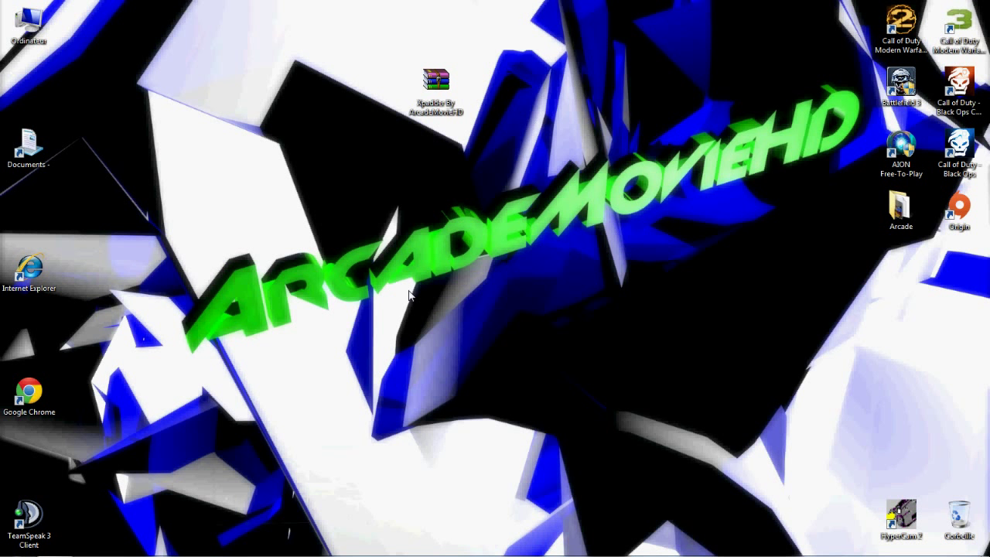
- Extract the "Xpadder By ArcadeMovieHD" folder from its archive to the desktop and close the archive
left_click_drag(481, 55, 396, 132)
mouse_move(415, 108)
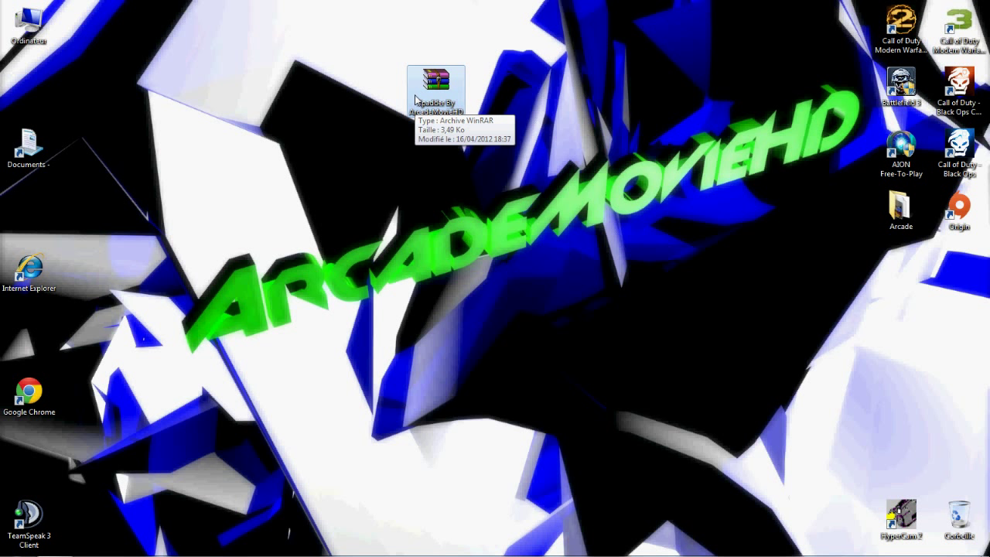
left_click(463, 85)
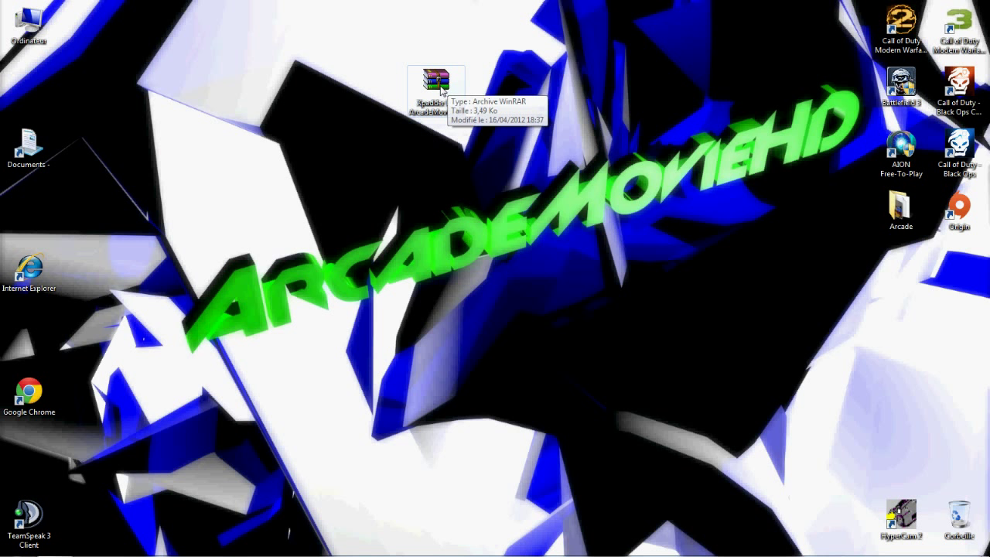
double_click(438, 91)
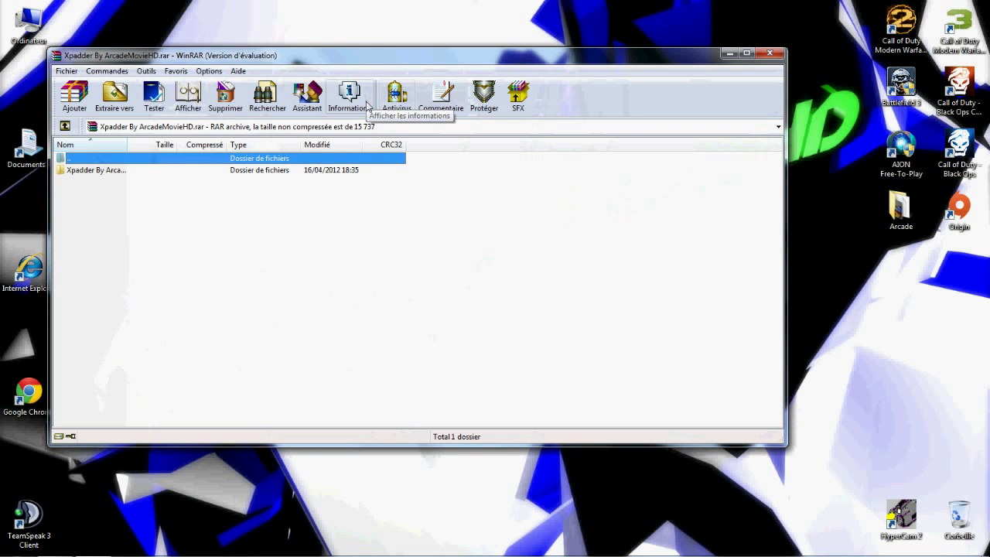
left_click(508, 195)
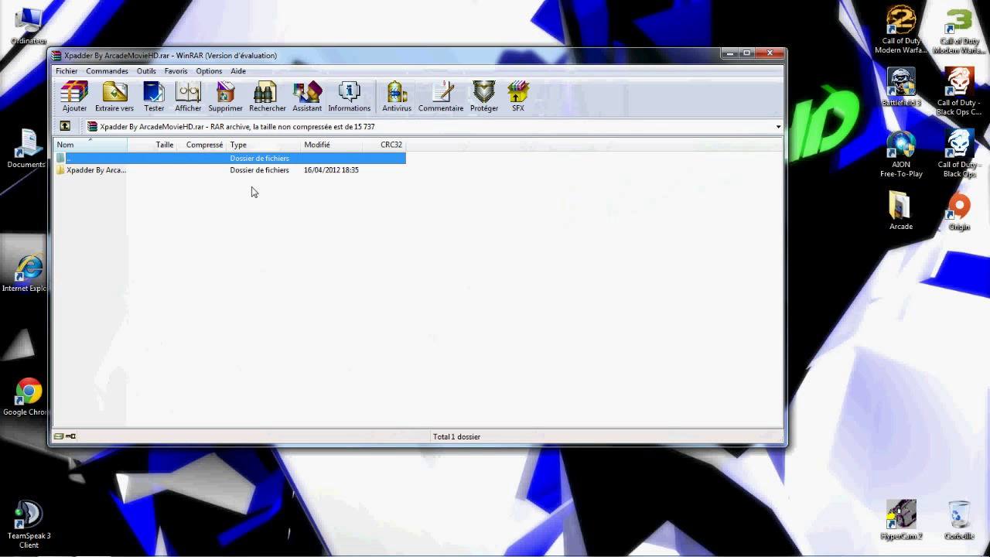
left_click(108, 170)
left_click_drag(108, 169, 205, 214)
left_click(770, 53)
- Open the extracted folder and try to run the Xpadder shortcut
double_click(216, 221)
double_click(307, 267)
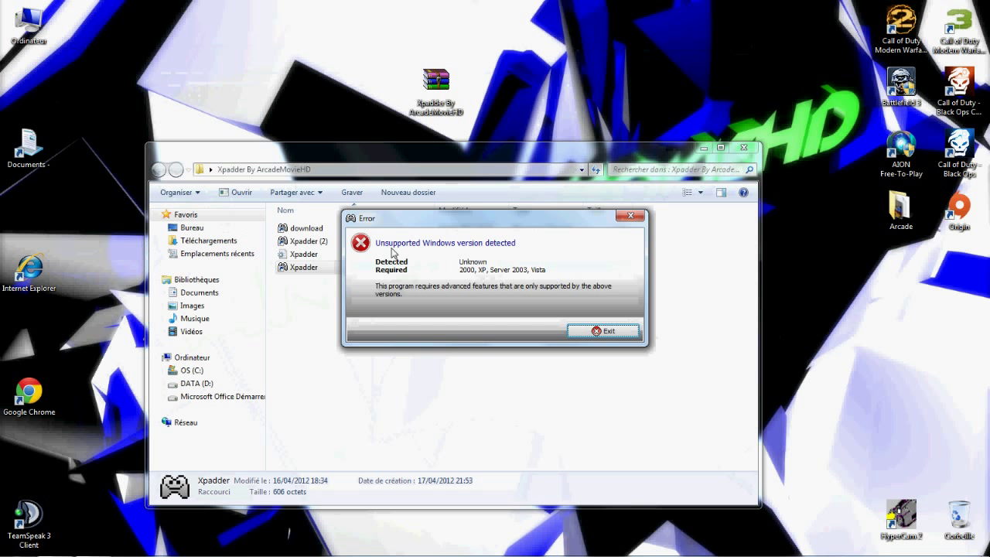
left_click(631, 219)
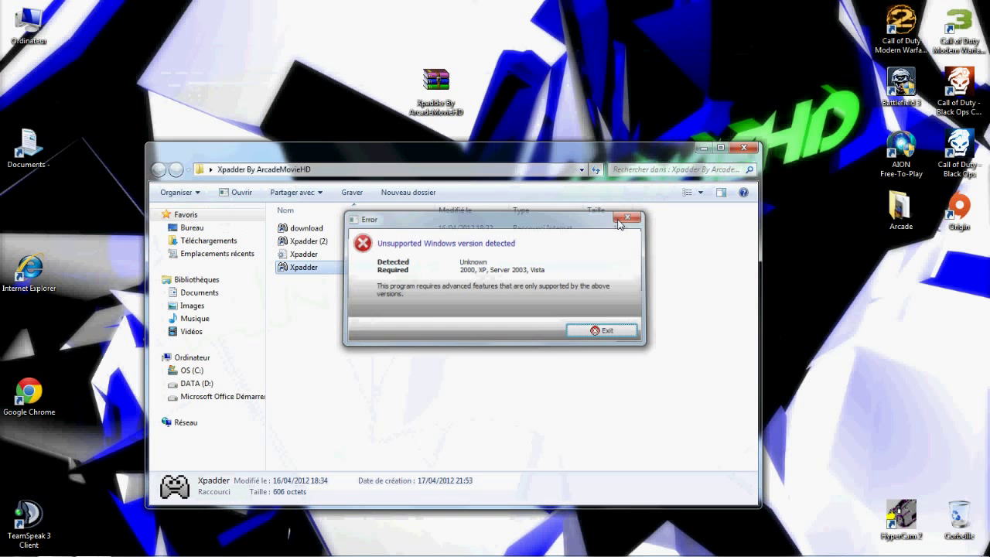
- Change the Windows version used for the Xpadder shortcut's compatibility mode and apply the setting
right_click(351, 267)
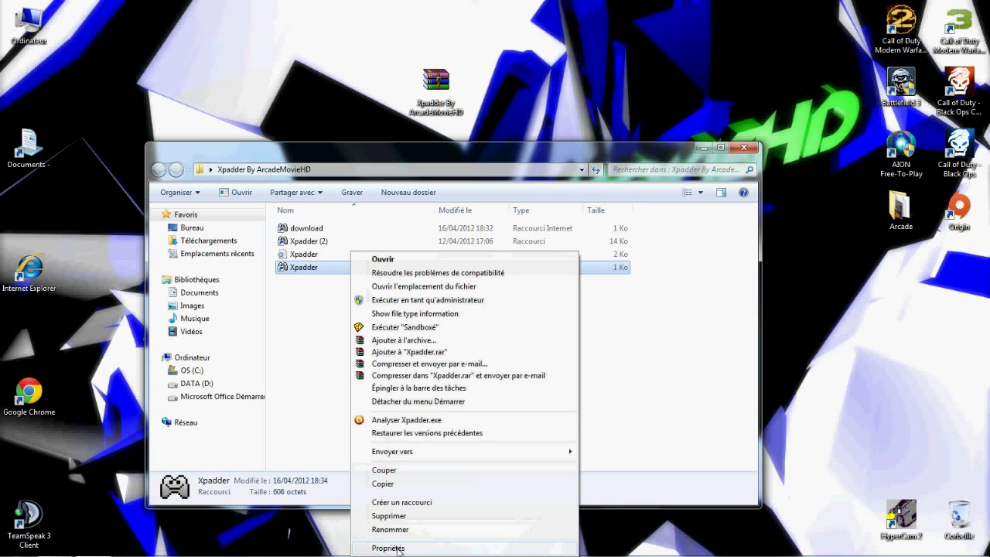
left_click(399, 549)
left_click(535, 242)
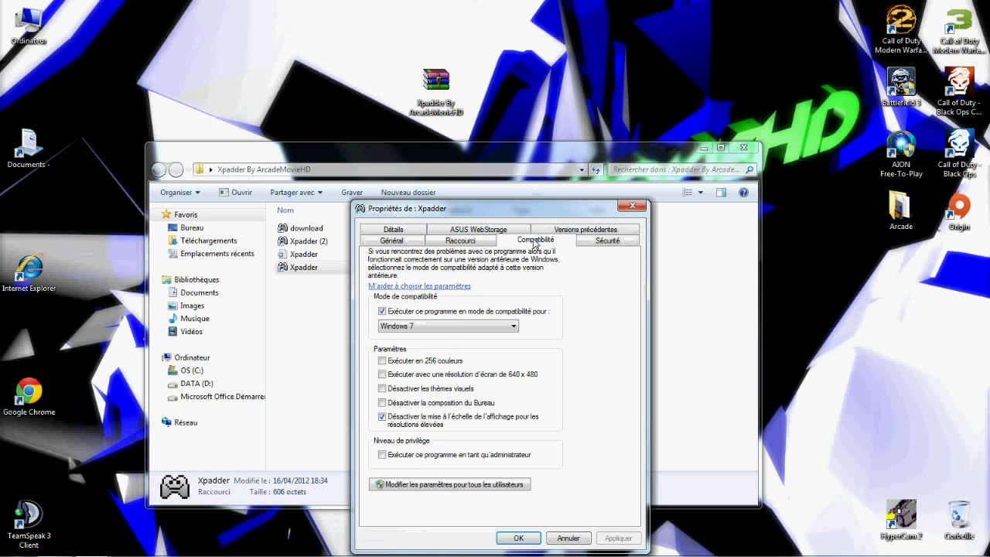
left_click(443, 328)
left_click(419, 403)
left_click(619, 537)
left_click(517, 537)
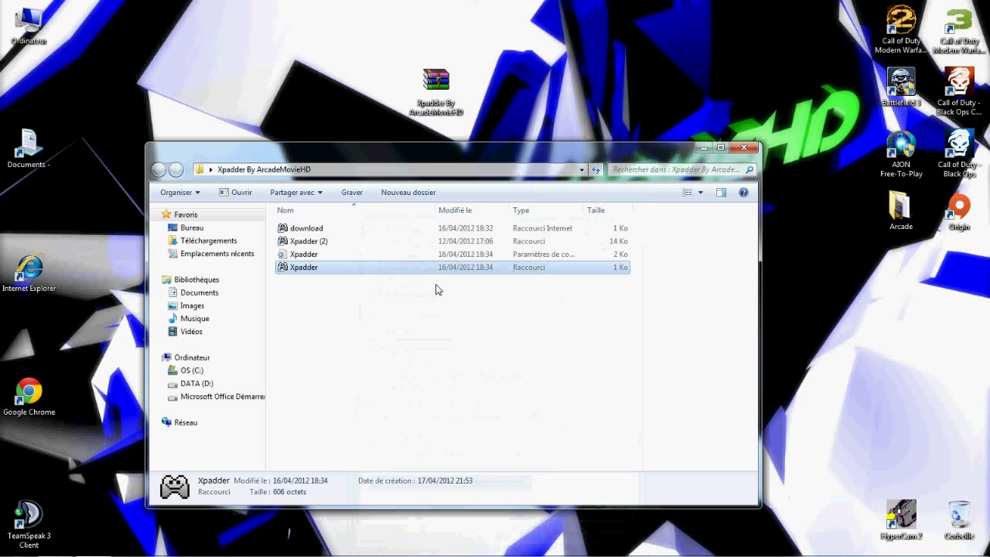
- Launch Xpadder from the shortcut and start a new controller layout for the gamepad
double_click(318, 269)
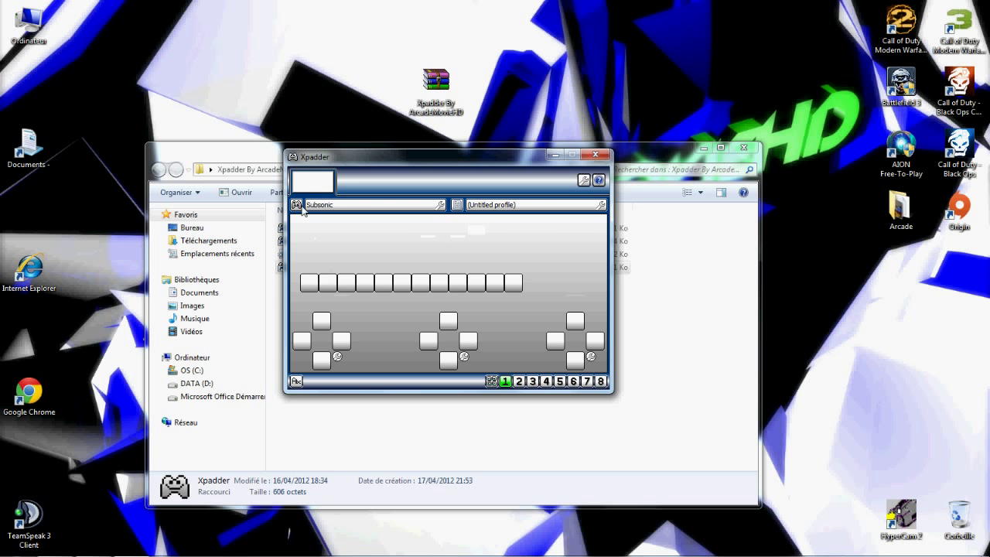
left_click(299, 206)
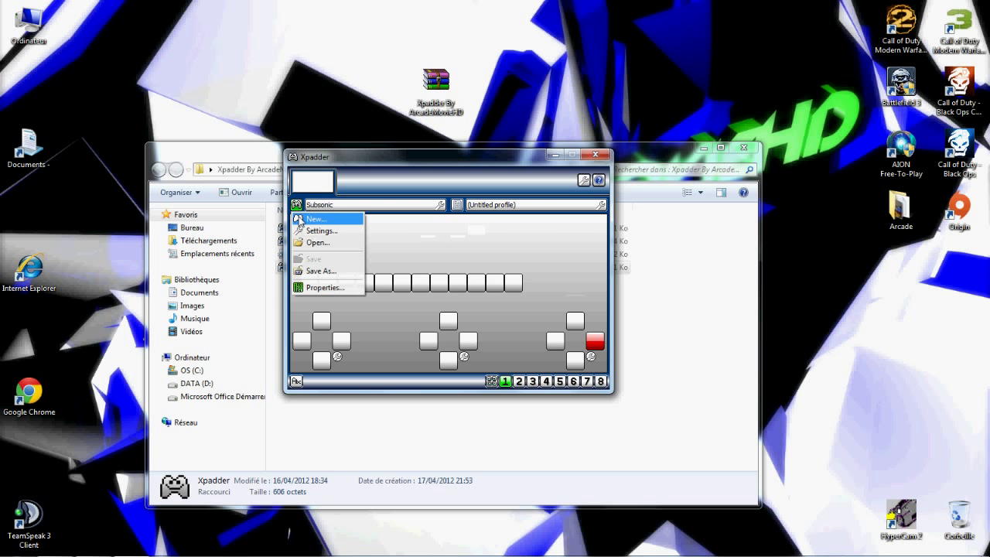
left_click(317, 267)
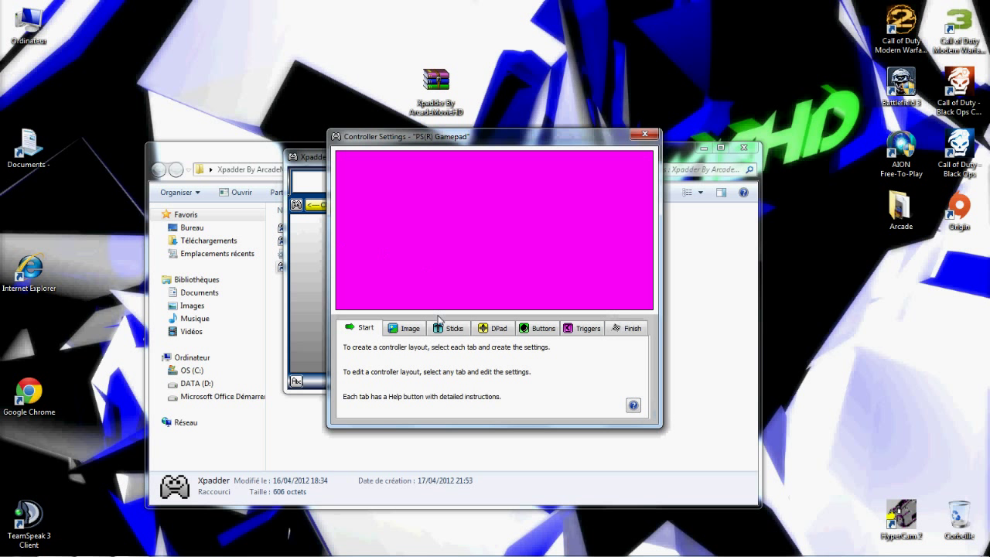
- Enable Stick 1 and Stick 2 in the controller layout and detect their axes
left_click(446, 333)
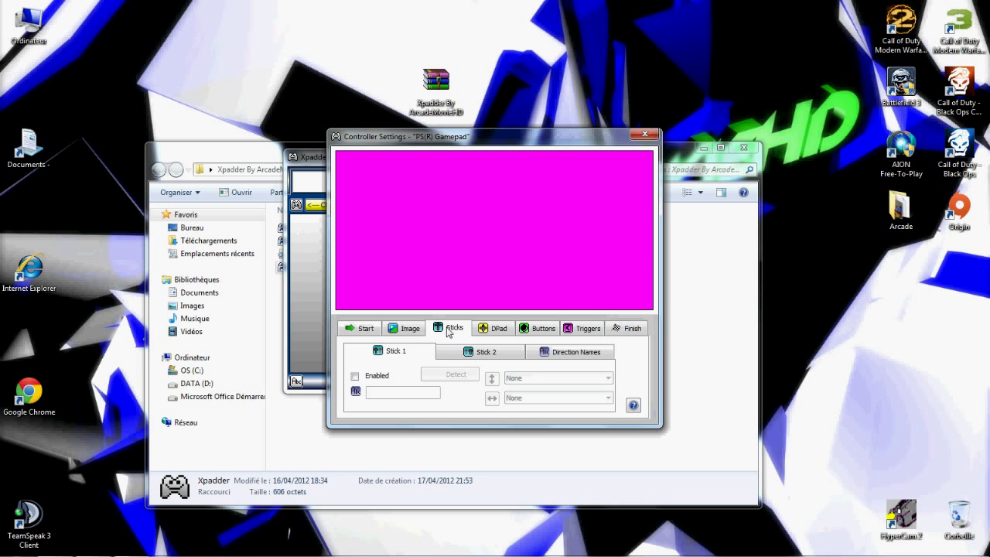
left_click(355, 376)
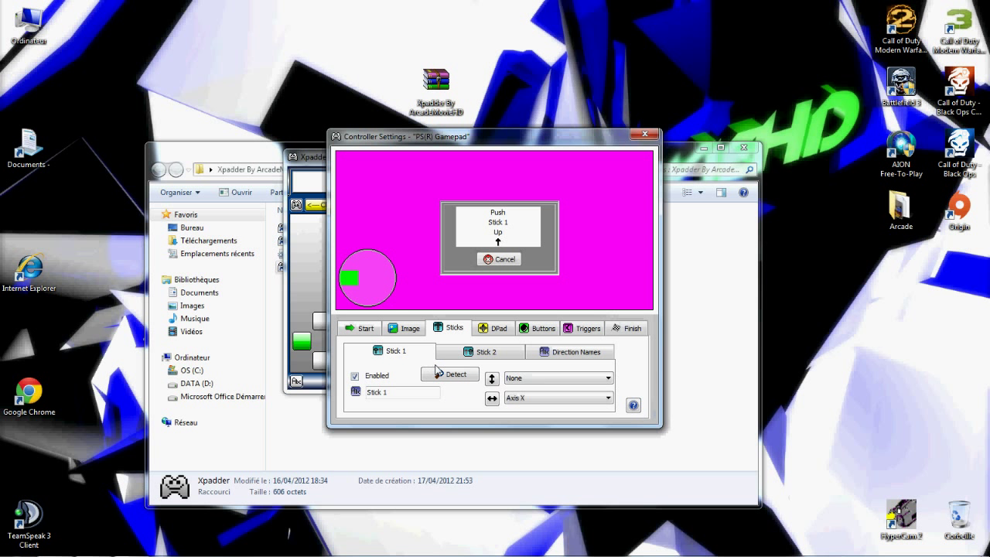
left_click(485, 352)
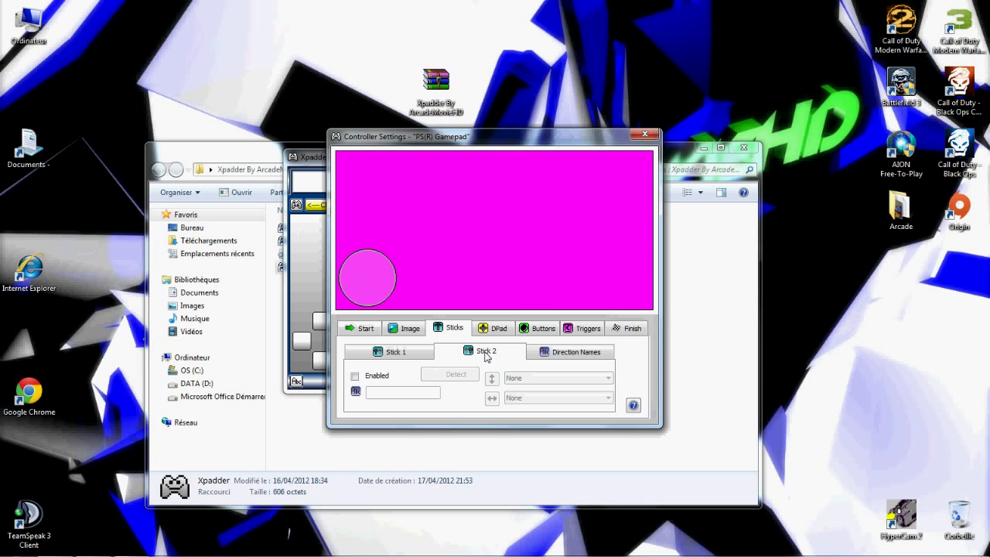
left_click(355, 377)
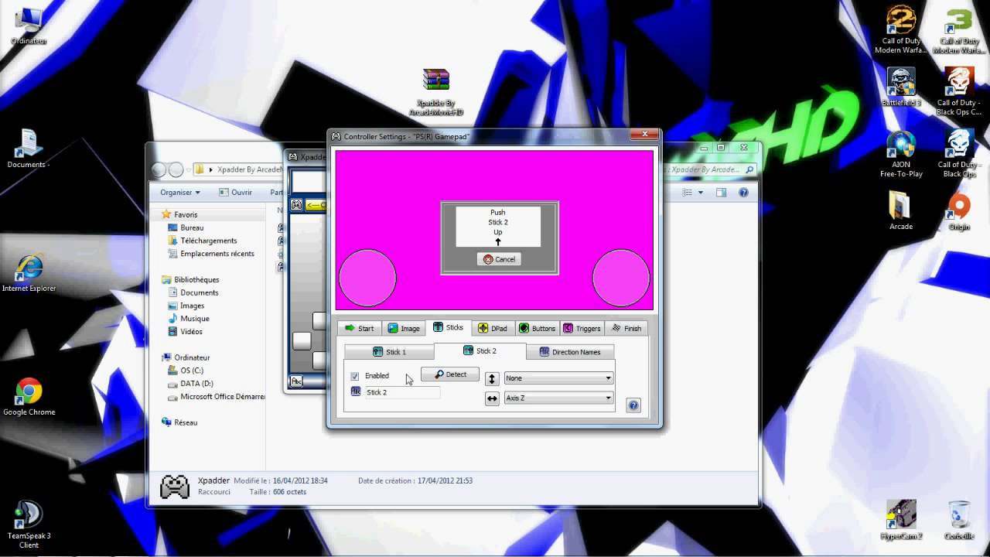
- Complete the controller layout with the DPad and Buttons 1 to 12, leaving the triggers unset
left_click(496, 330)
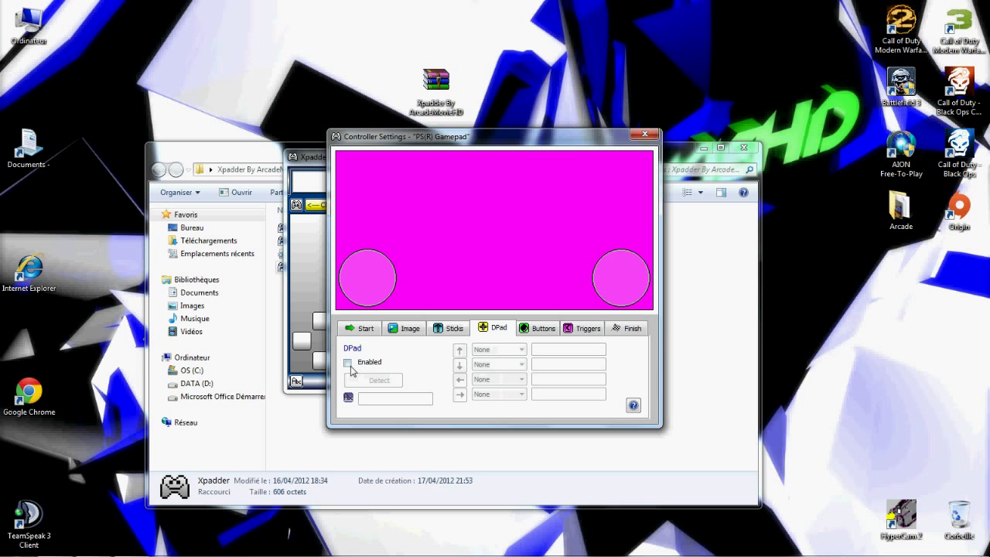
left_click(350, 367)
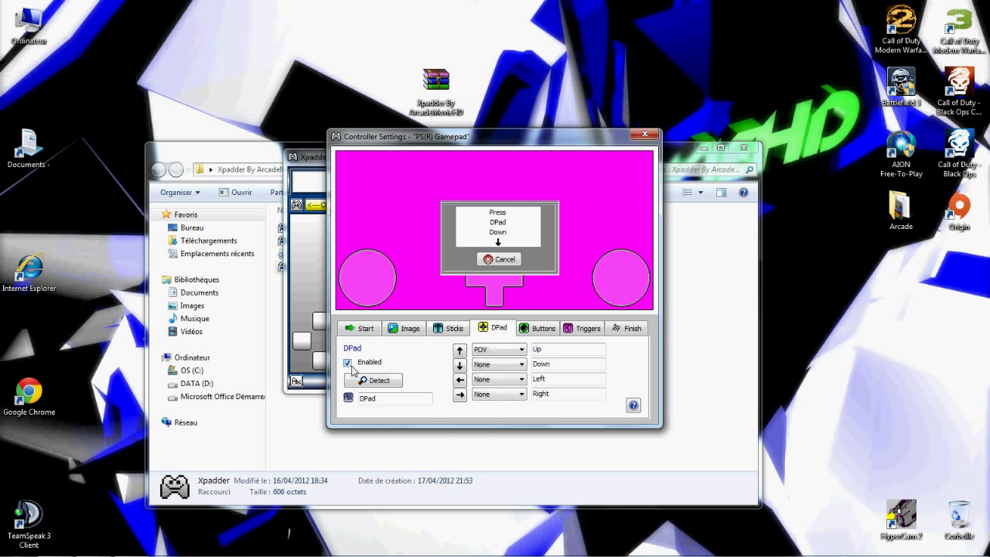
left_click(540, 337)
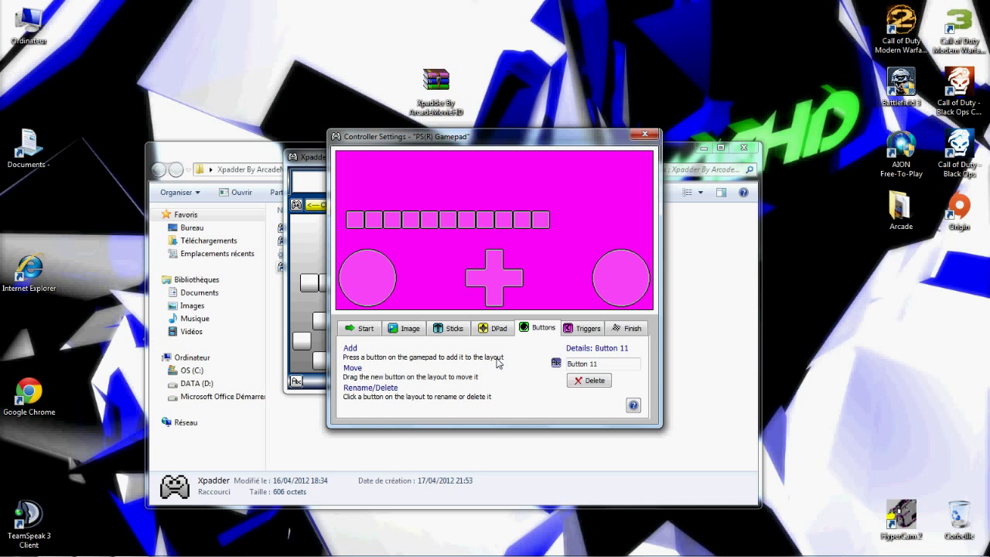
left_click(580, 331)
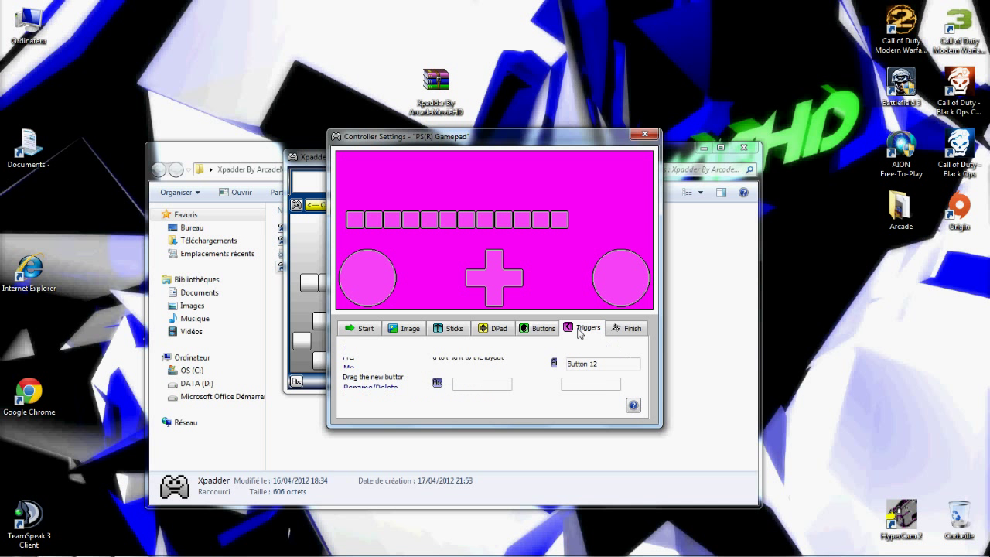
left_click(630, 330)
left_click(360, 393)
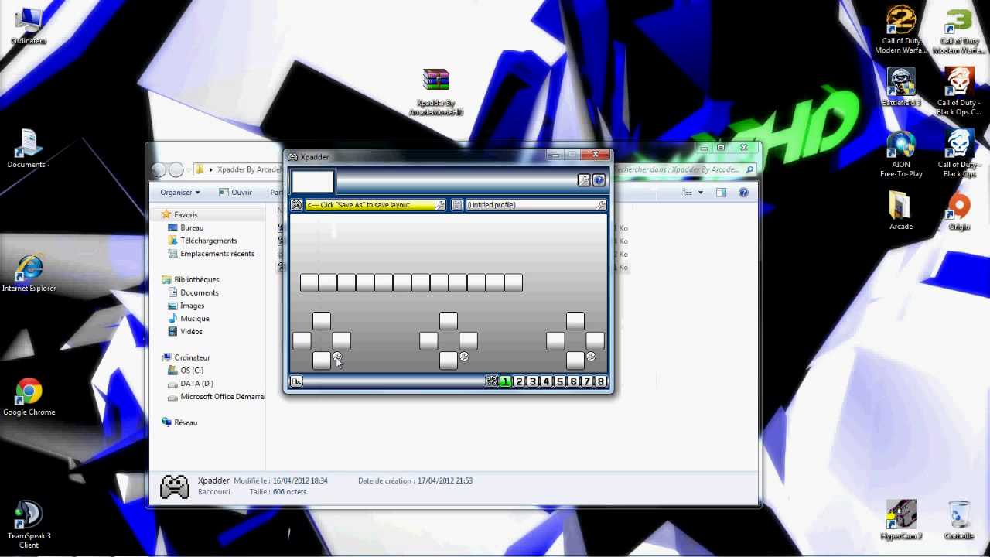
- Assign normal mouse movement to Stick 1 in Cursor mode, with horizontal speed 108 and vertical speed 49
left_click(337, 357)
left_click(338, 358)
left_click(337, 357)
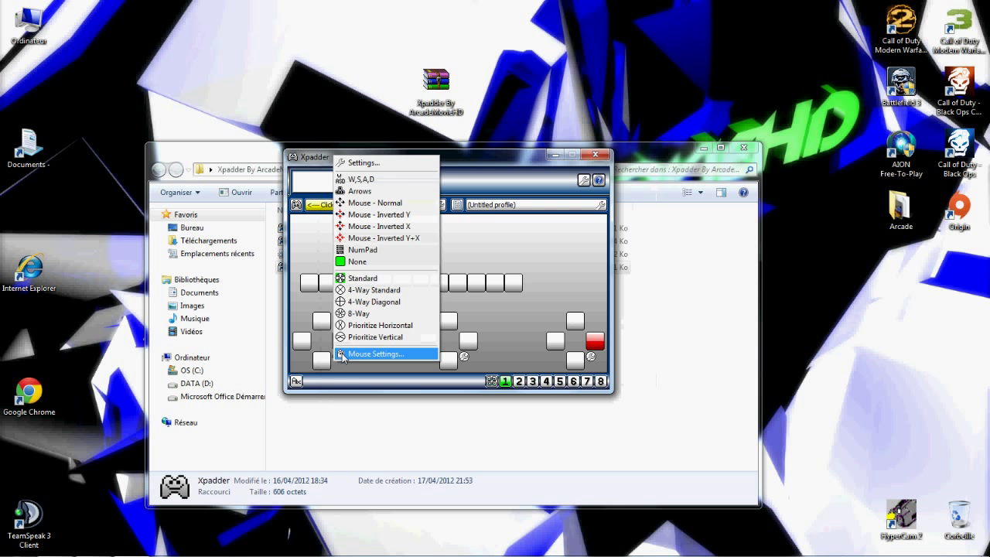
left_click(342, 355)
left_click(391, 183)
left_click(388, 352)
left_click_drag(462, 234, 484, 235)
left_click_drag(463, 280, 468, 280)
left_click_drag(485, 236, 488, 237)
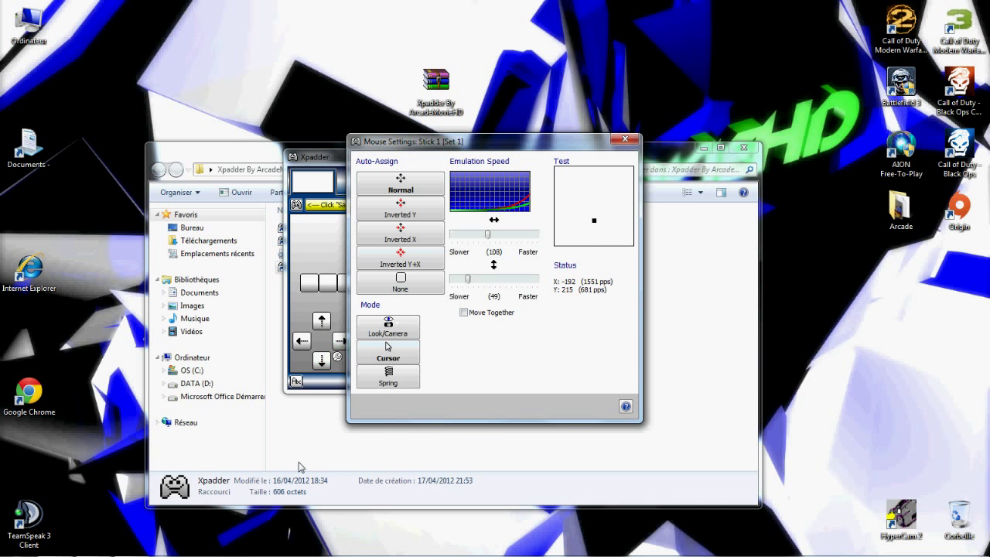
left_click(623, 140)
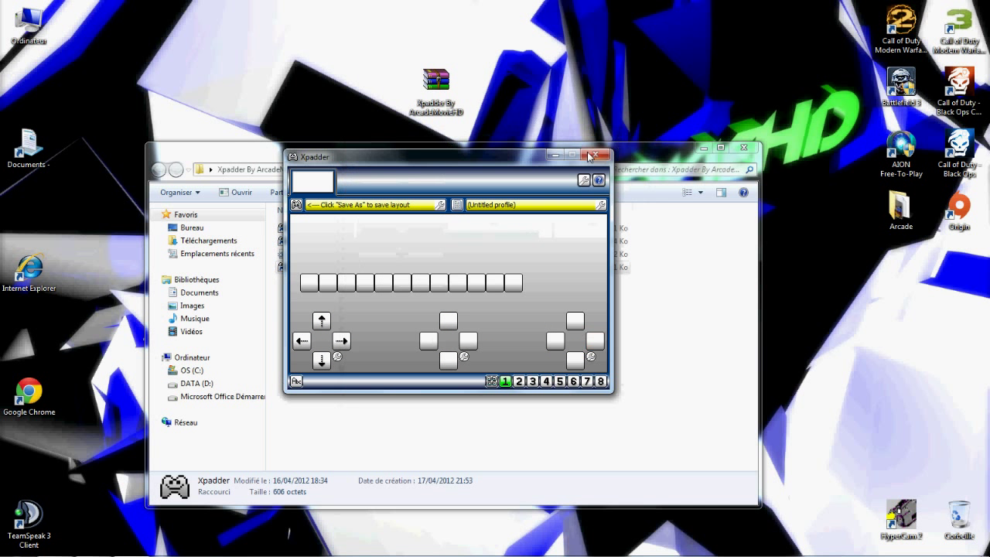
- Assign Z, Q, S and D to the up, left, down and right directions of Stick 2
left_click(574, 320)
key("z")
left_click(557, 342)
key("q")
left_click(593, 341)
key("d")
- Assign 4, 5, 6 and left Ctrl to the up, left, right and down directions of the DPad
left_click(448, 322)
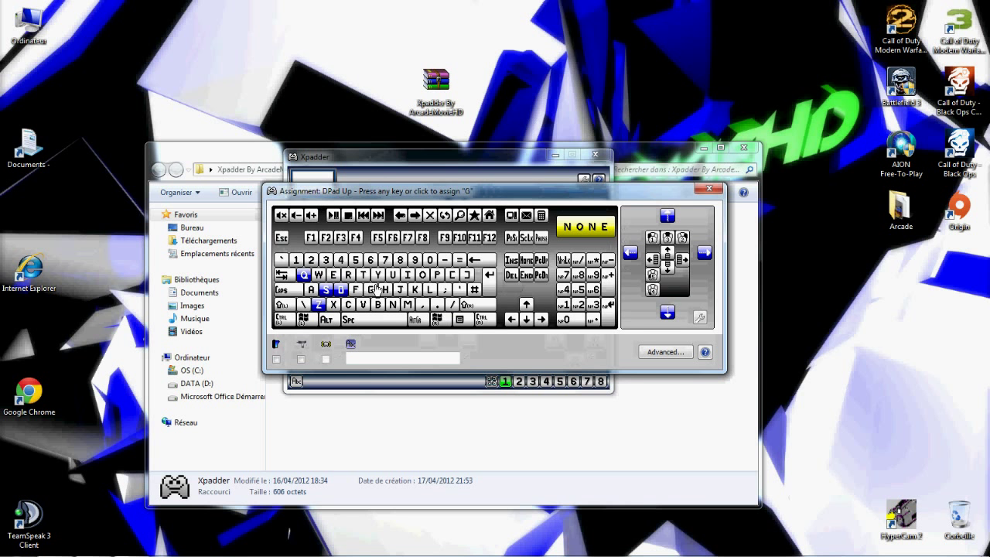
key("4")
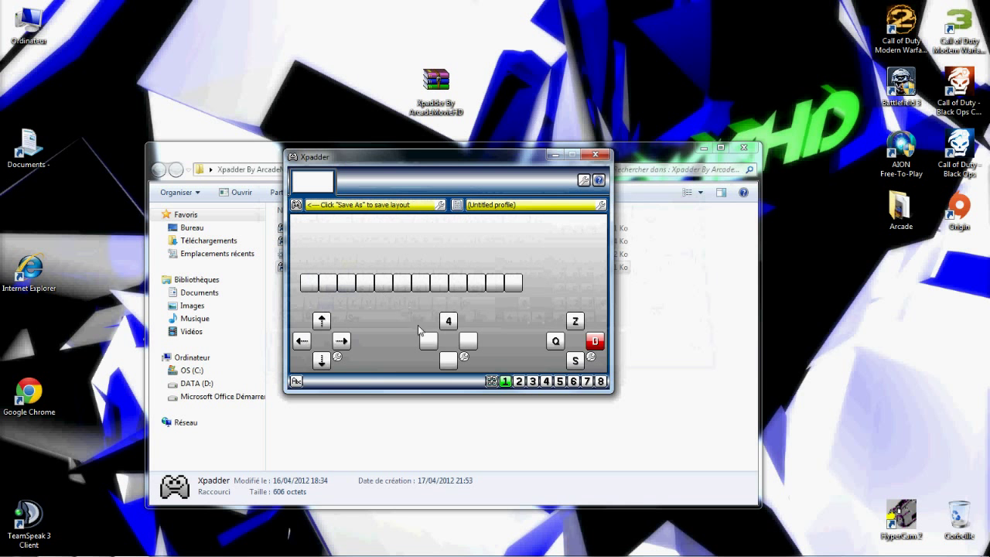
left_click(460, 360)
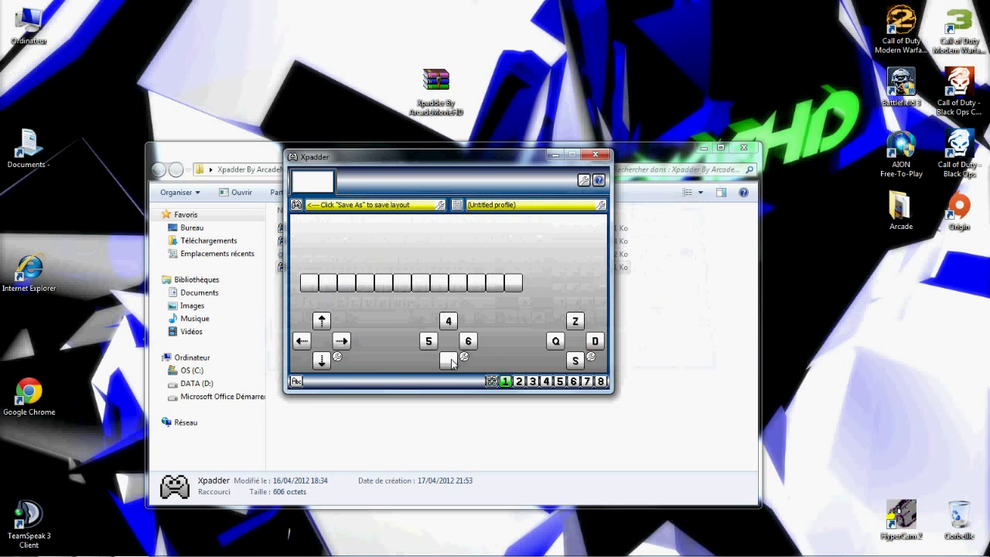
left_click(708, 190)
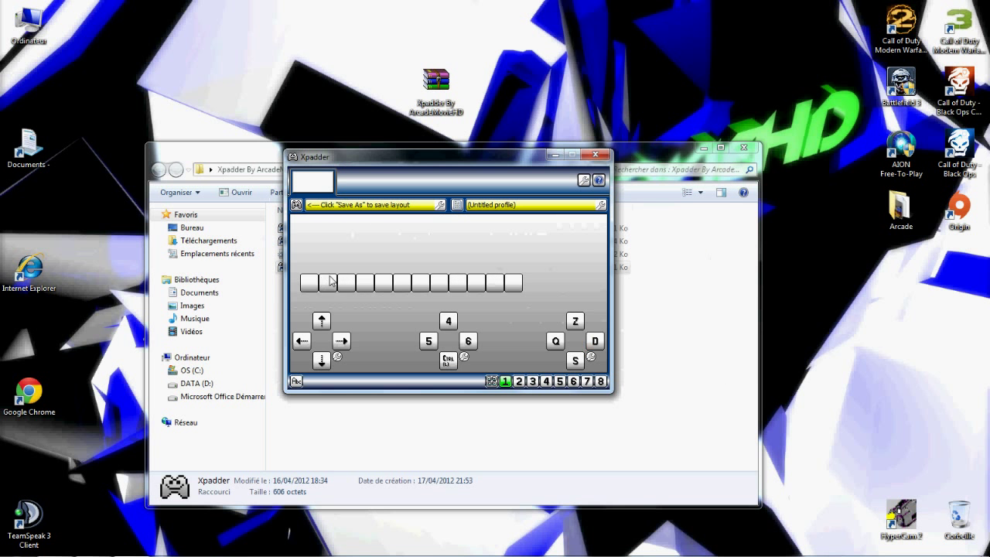
- Assign Esc to Button 10 and Tab to Button 9
left_click(477, 284)
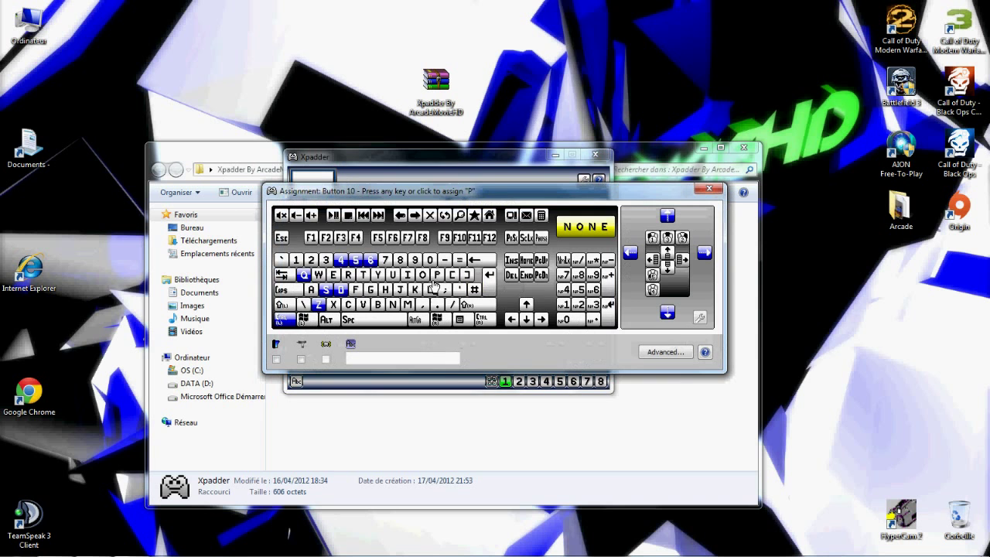
key("Escape")
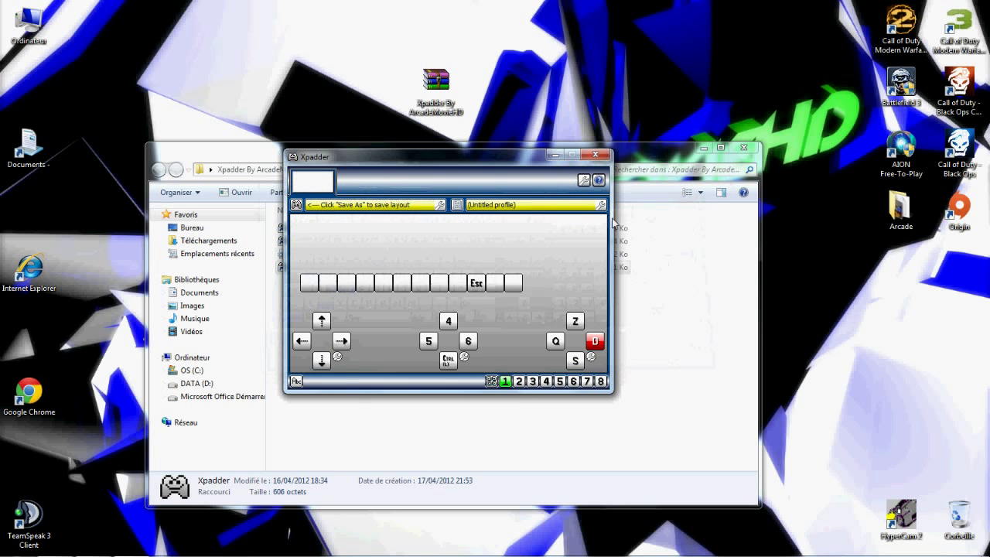
left_click(459, 284)
left_click(280, 276)
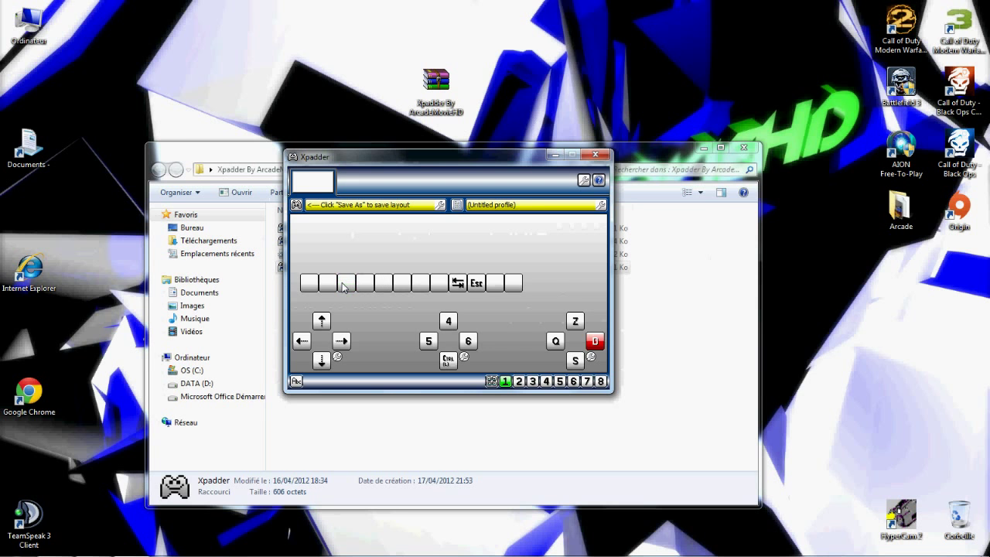
- Assign Space to Button 3 and R to Button 4
left_click(346, 283)
left_click(363, 321)
left_click(365, 284)
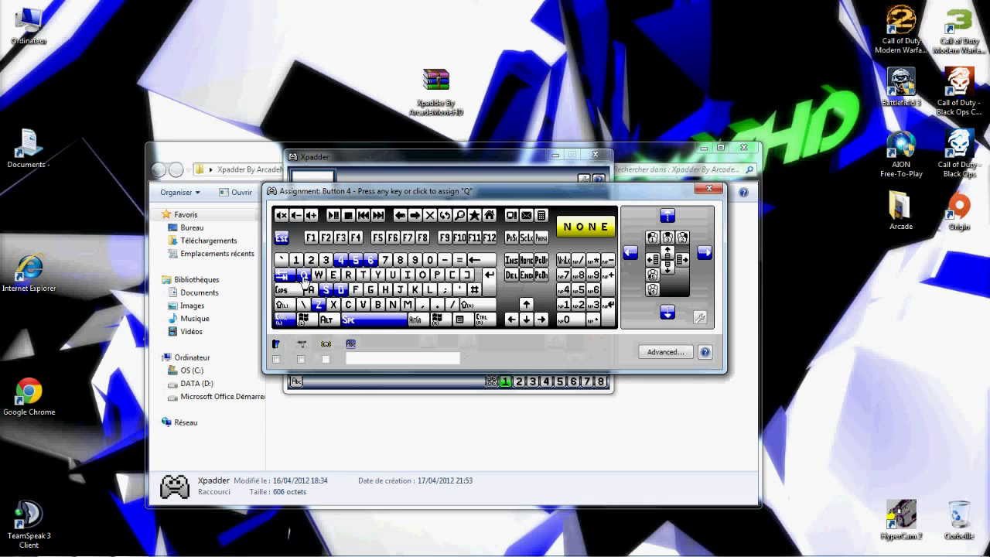
left_click(348, 274)
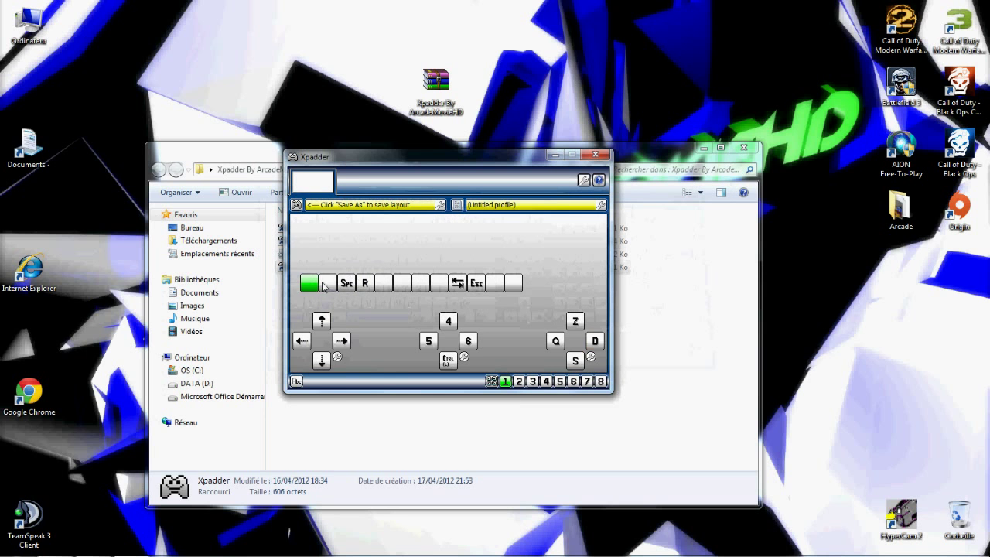
- Assign 1 to Button 1 and left Shift to Button 2
left_click(308, 283)
key("1")
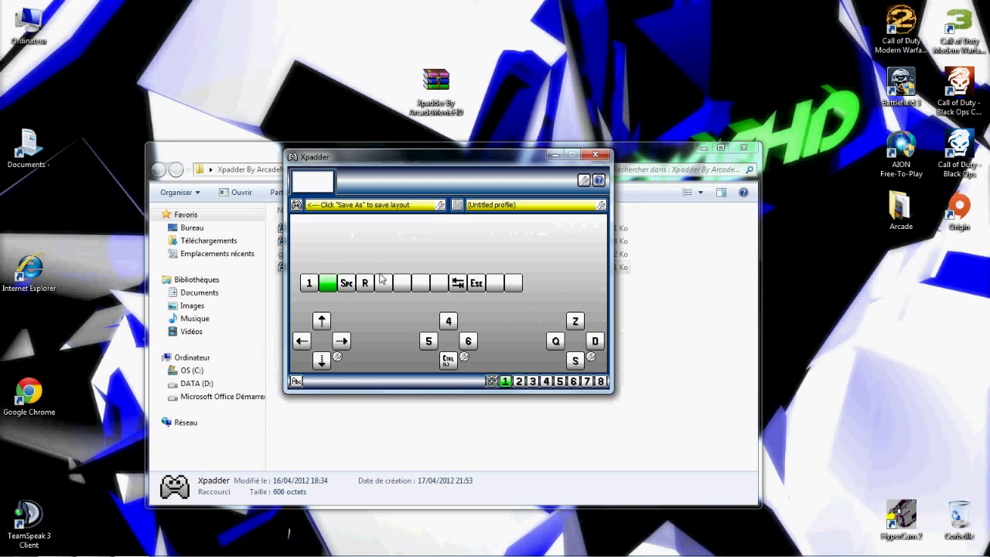
left_click(328, 284)
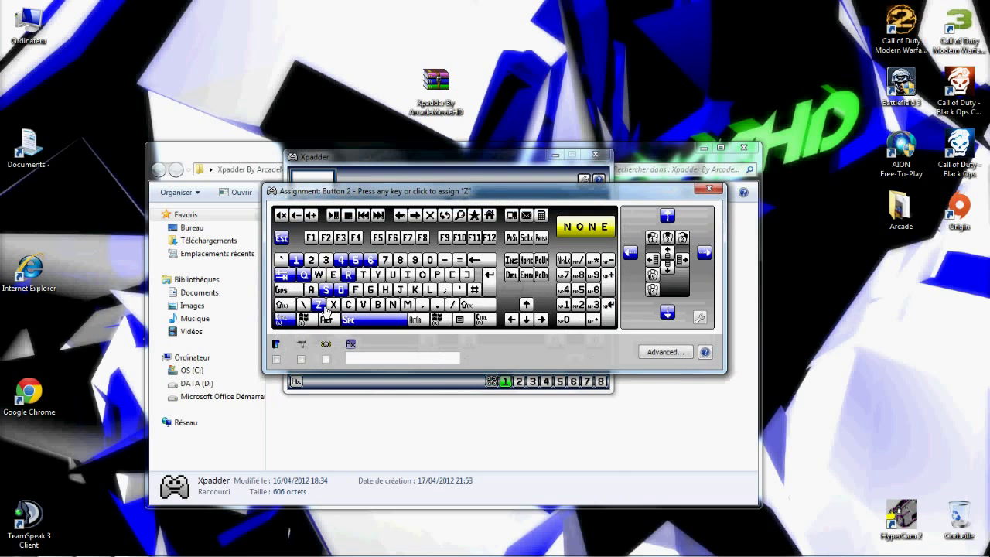
left_click(285, 306)
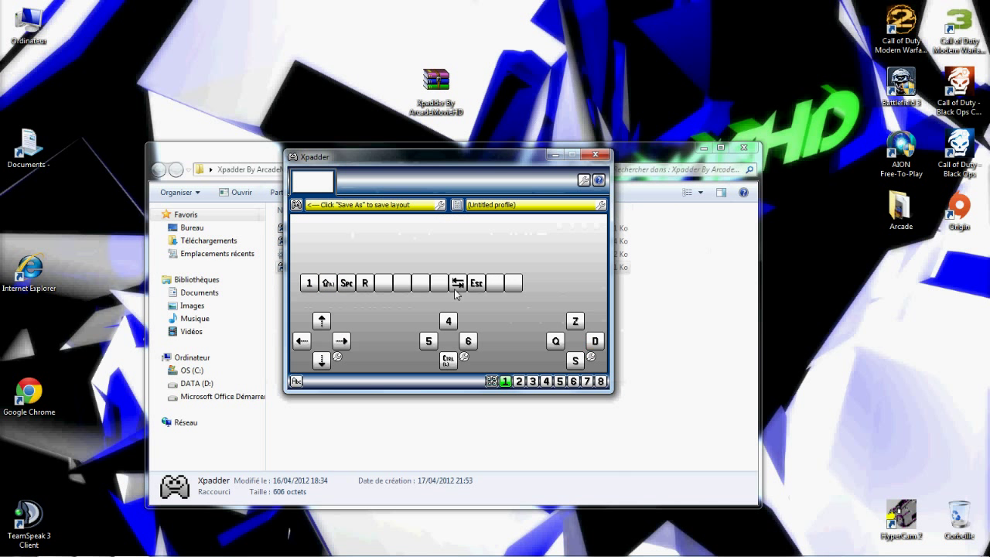
- Assign H to Button 6 and G to Button 5
left_click(406, 285)
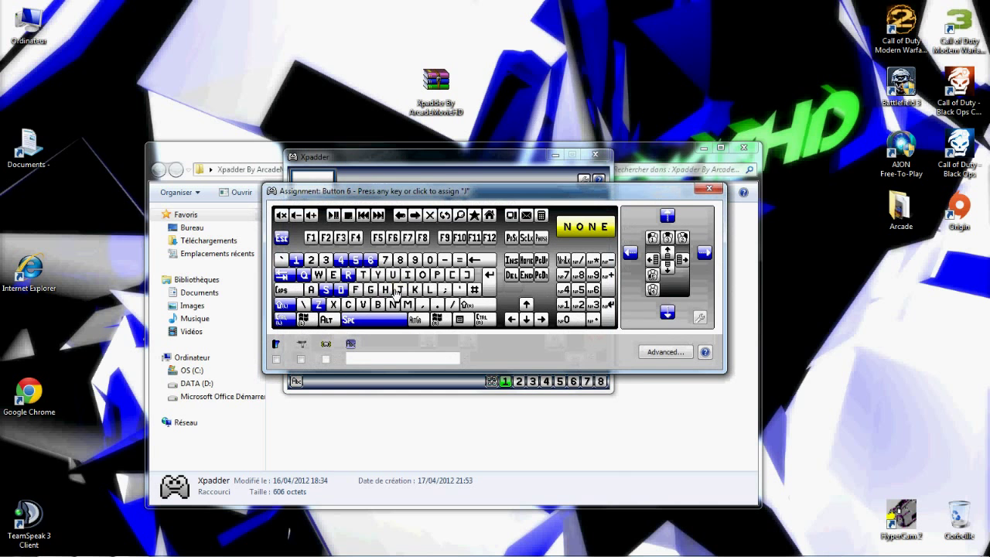
left_click(387, 289)
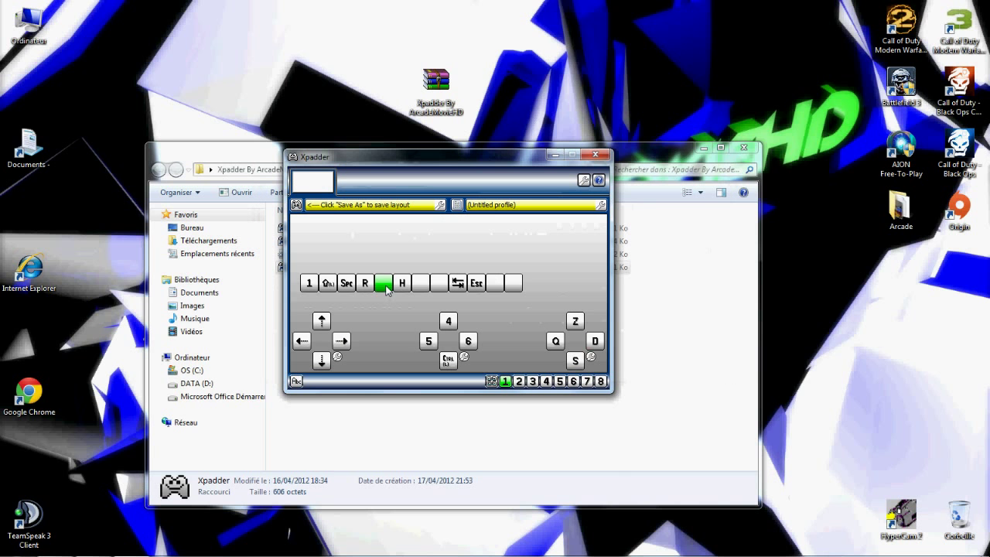
left_click(386, 287)
left_click(369, 290)
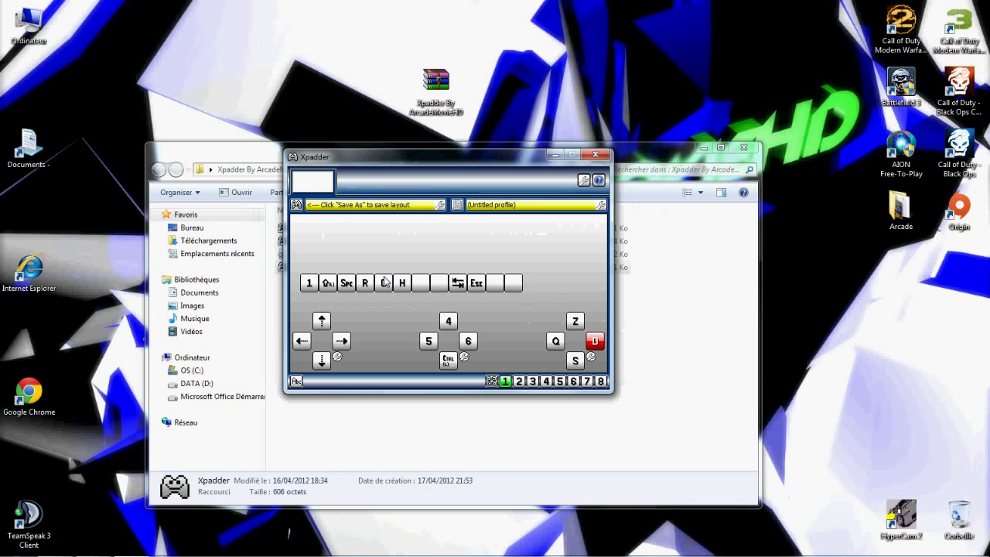
- Map Button 7 and Button 8 to mouse buttons, using the left and right mouse buttons once each
left_click(435, 283)
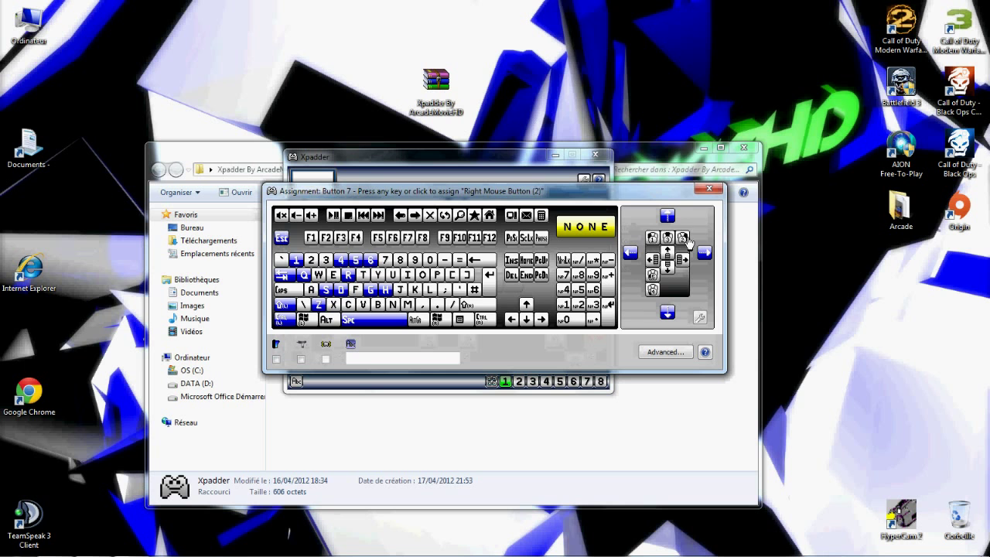
left_click(652, 240)
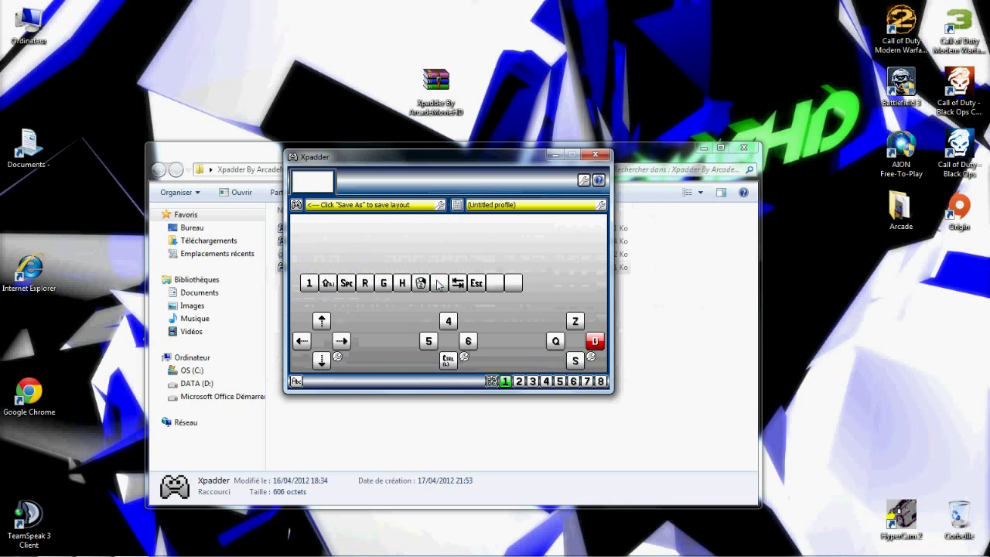
left_click(439, 283)
left_click(629, 244)
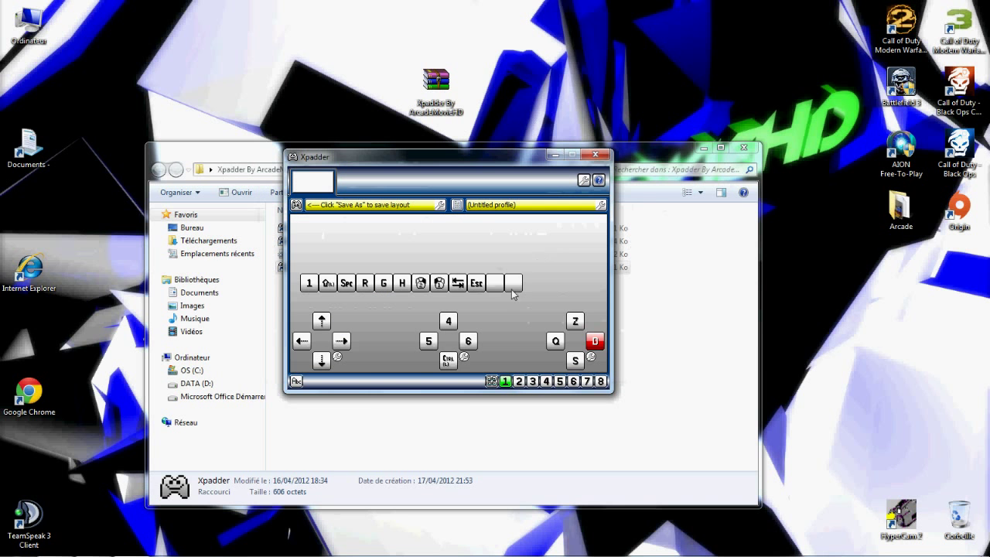
- Assign E to Button 12 and F to Button 11
left_click(512, 284)
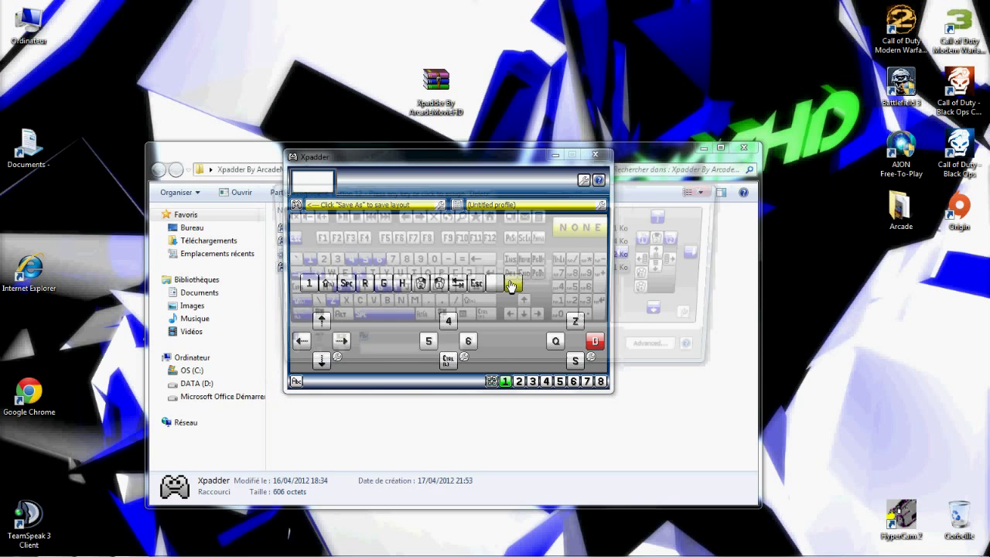
left_click(337, 279)
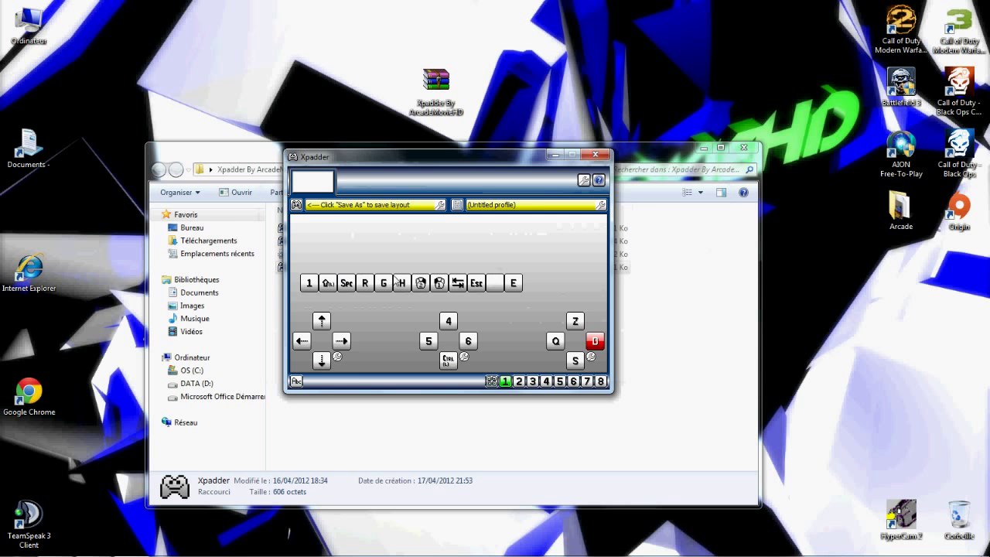
left_click(492, 285)
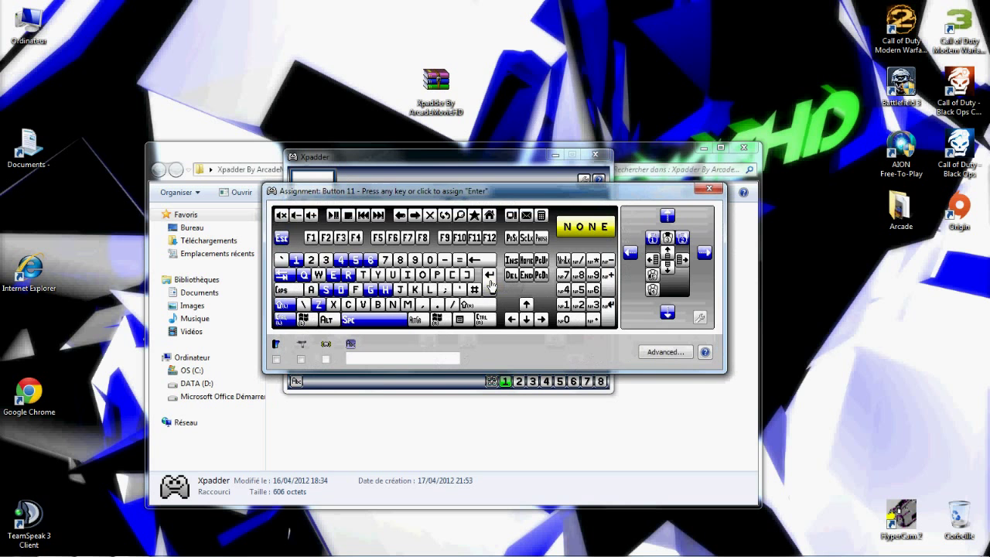
left_click(357, 291)
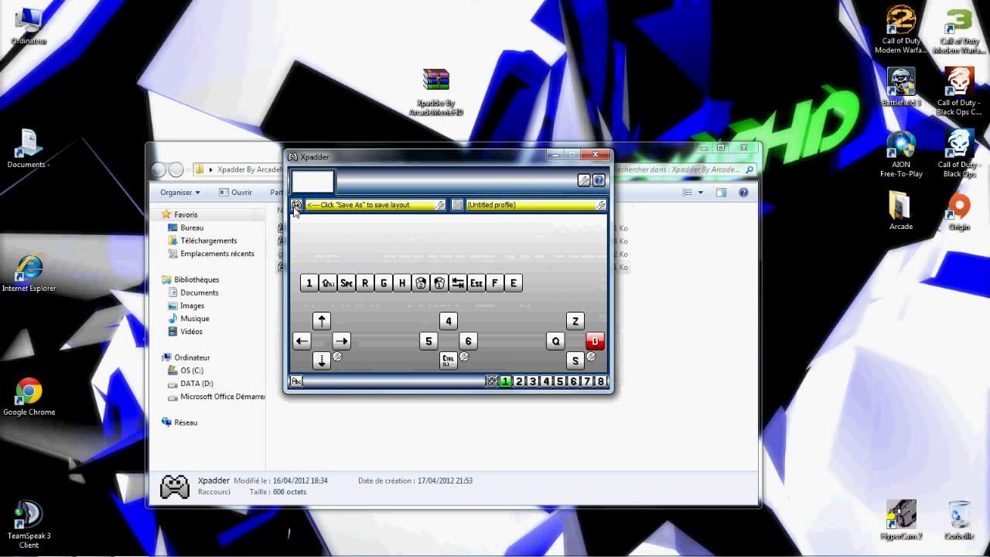
- Save the controller layout as Subsonic in the Arcade folder, overwriting the existing file
left_click(296, 206)
left_click(311, 267)
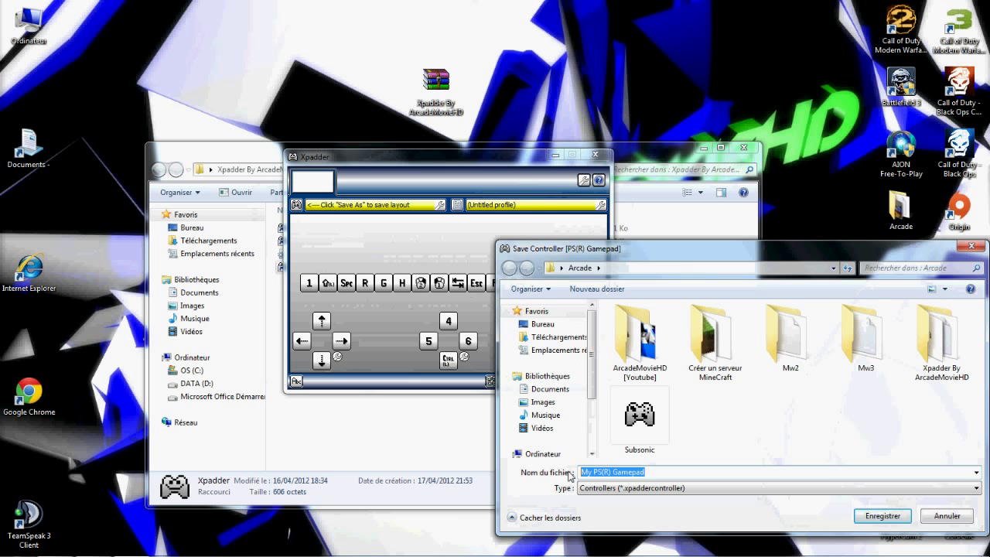
type("Subsonic")
key("Return")
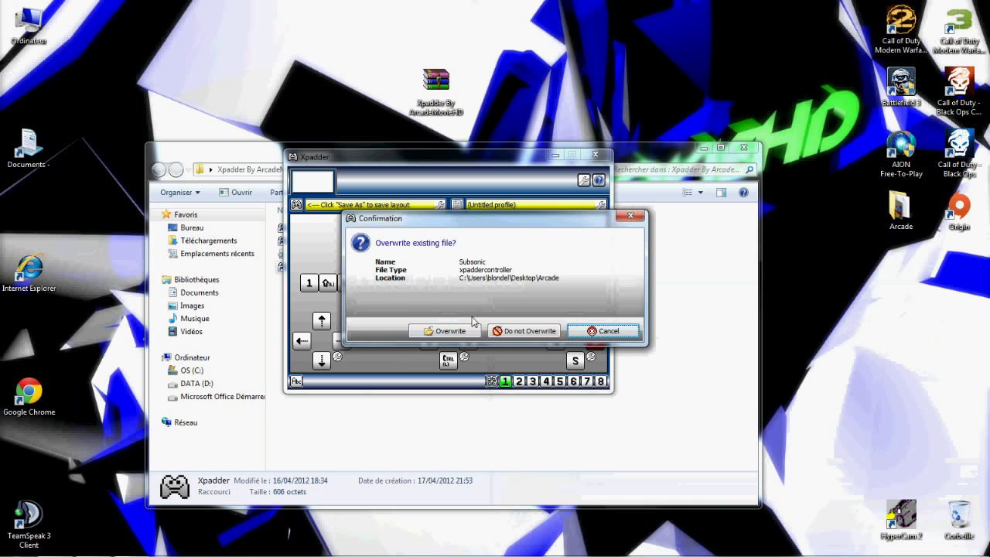
left_click(462, 331)
left_click(587, 331)
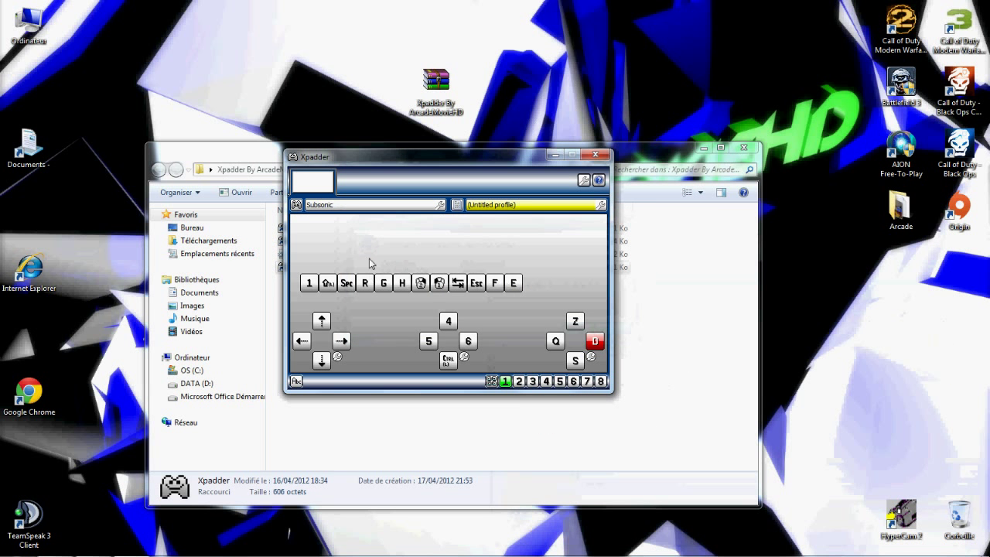
- Close and relaunch Xpadder to check that the Subsonic layout loads, and close both Xpadder and its folder window
left_click(595, 154)
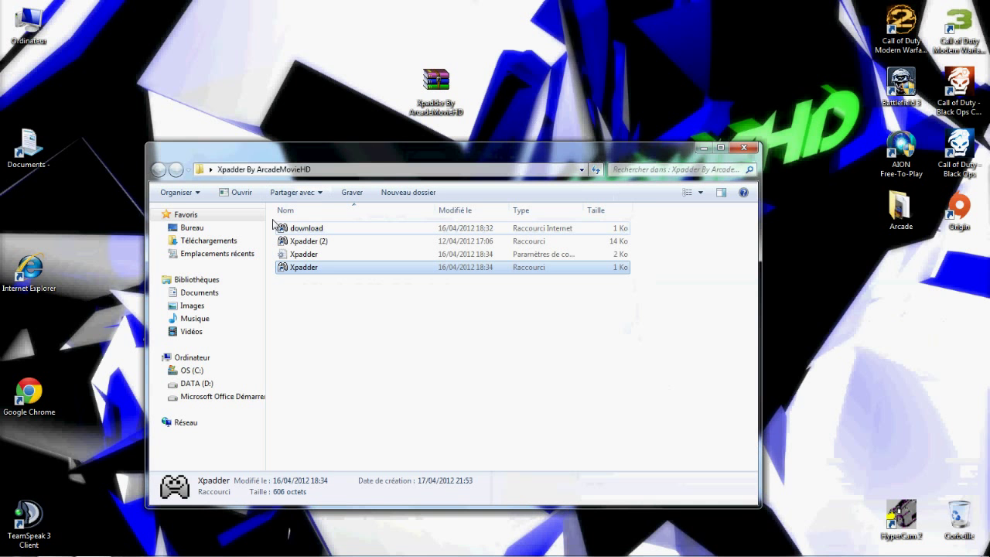
double_click(303, 269)
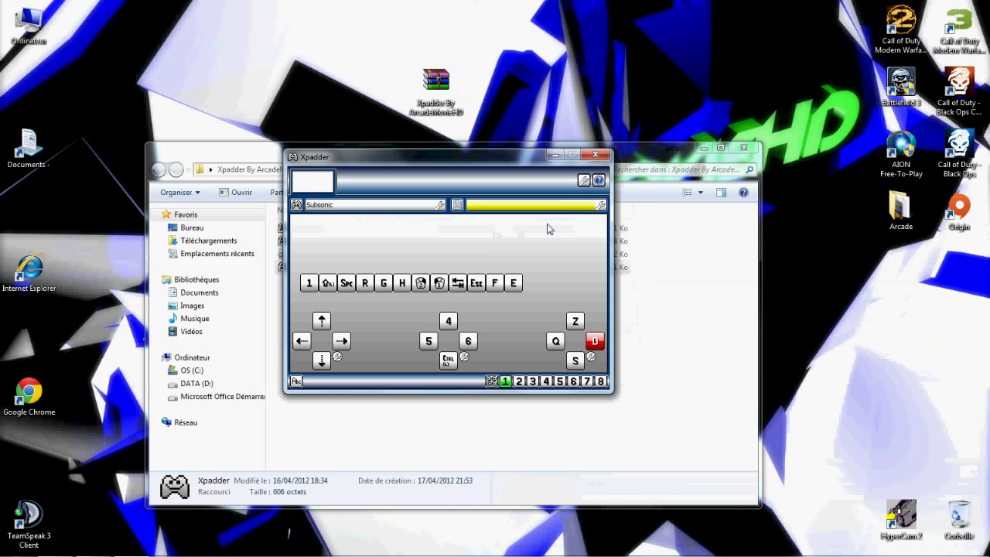
left_click(595, 154)
left_click(743, 149)
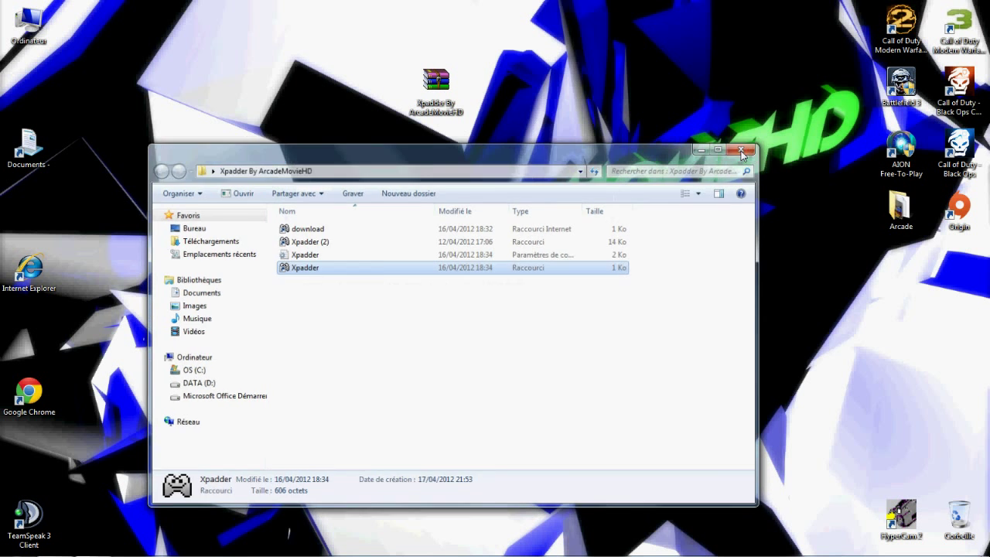